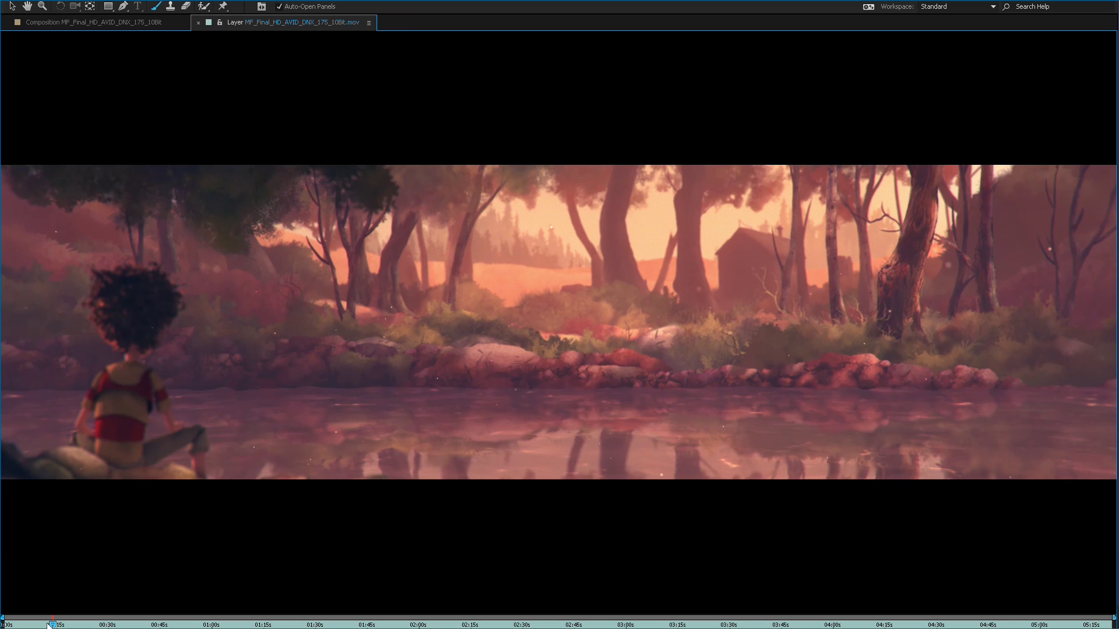
Scrub the reference clip forward from the boy by the lake to the fishermen on the pier.
left_click_drag(52, 625, 181, 625)
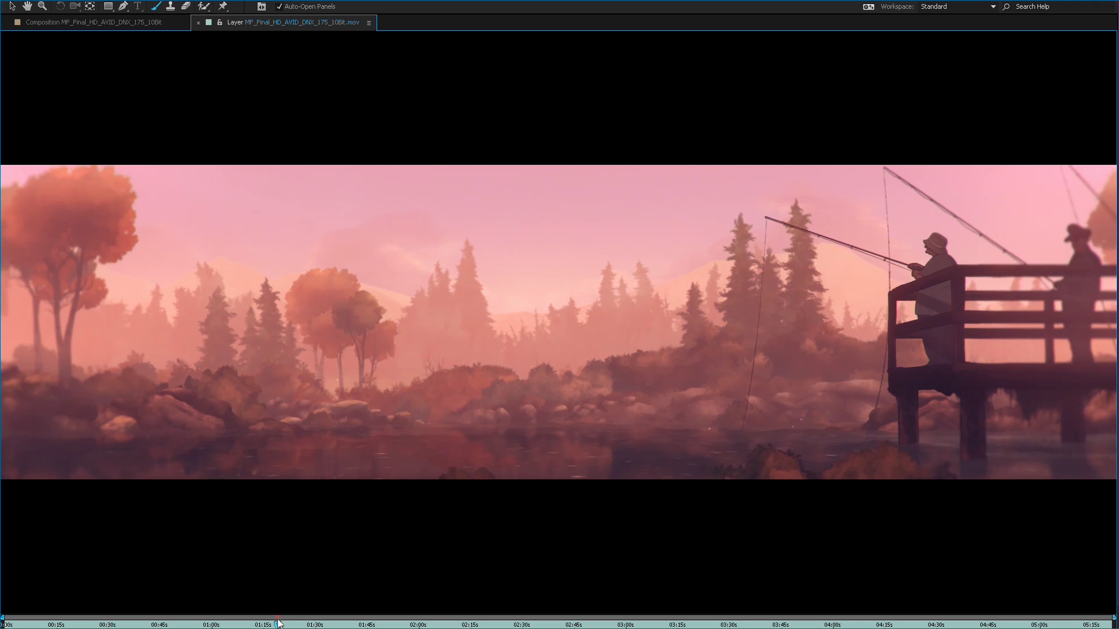
Play the pier shot and paint red arrows and lines marking the reflections and waterline.
key("space")
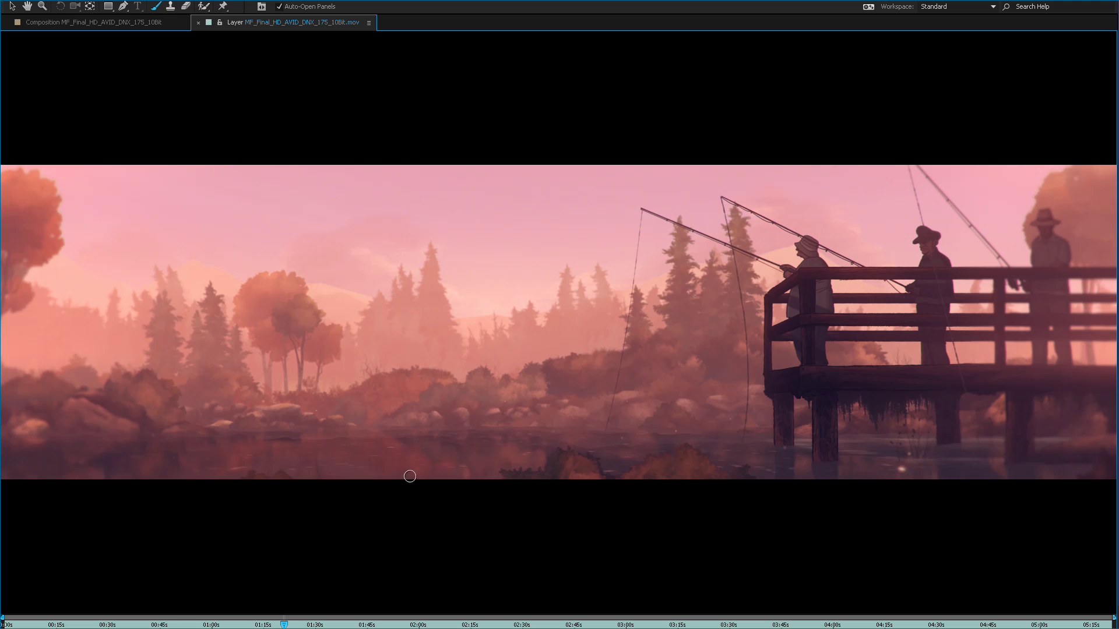
left_click_drag(285, 625, 308, 625)
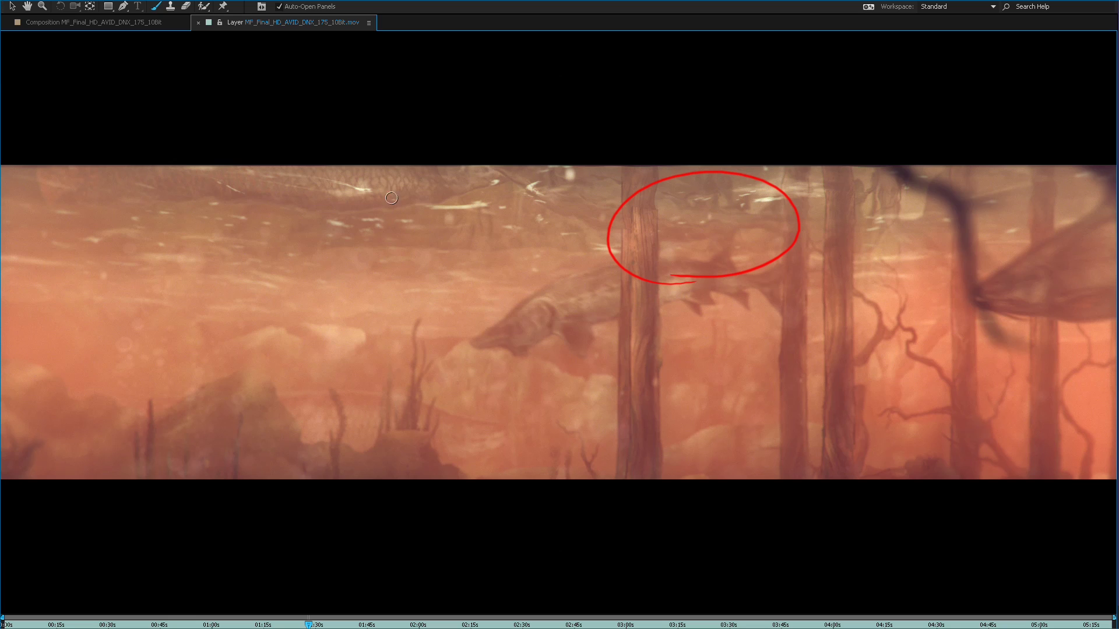
left_click_drag(412, 183, 330, 181)
mouse_move(351, 328)
left_mouse_down()
mouse_move(338, 374)
mouse_move(356, 385)
left_mouse_up()
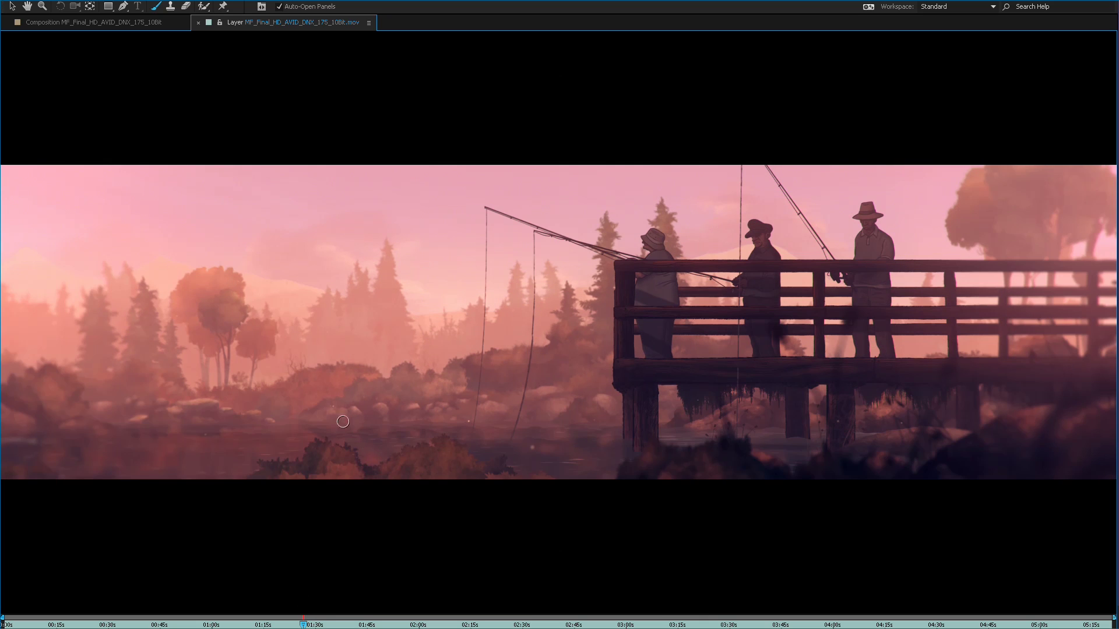
mouse_move(262, 452)
left_mouse_down()
mouse_move(263, 421)
mouse_move(250, 453)
left_mouse_up()
left_click_drag(136, 436, 317, 425)
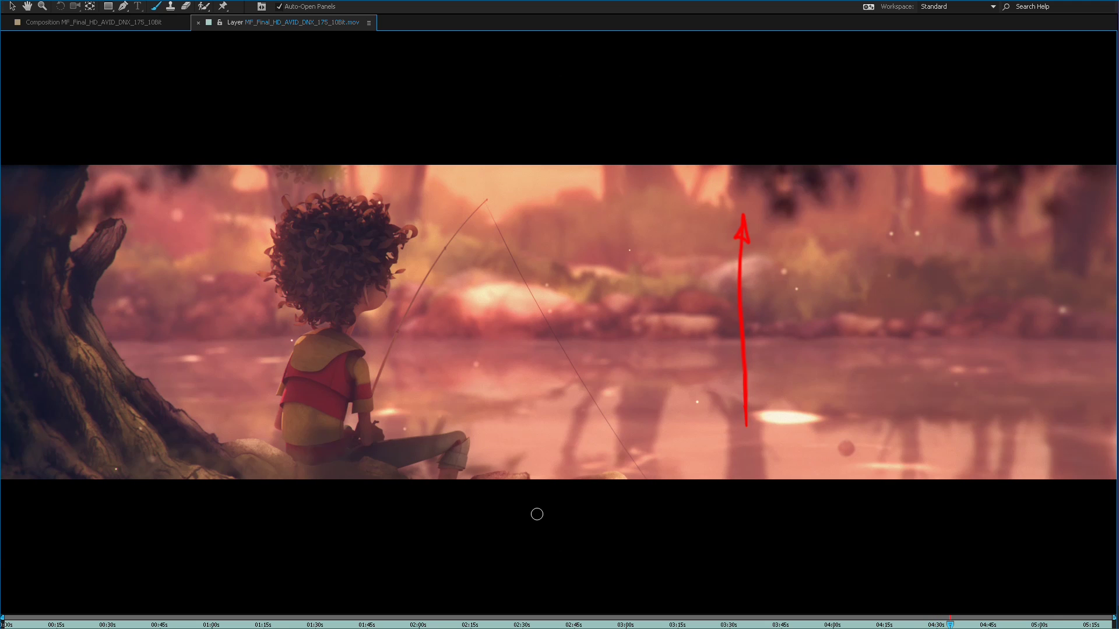
Paint a red arrow at the bobber, then red curves along the fishing line and its reflection.
left_click_drag(952, 625, 962, 601)
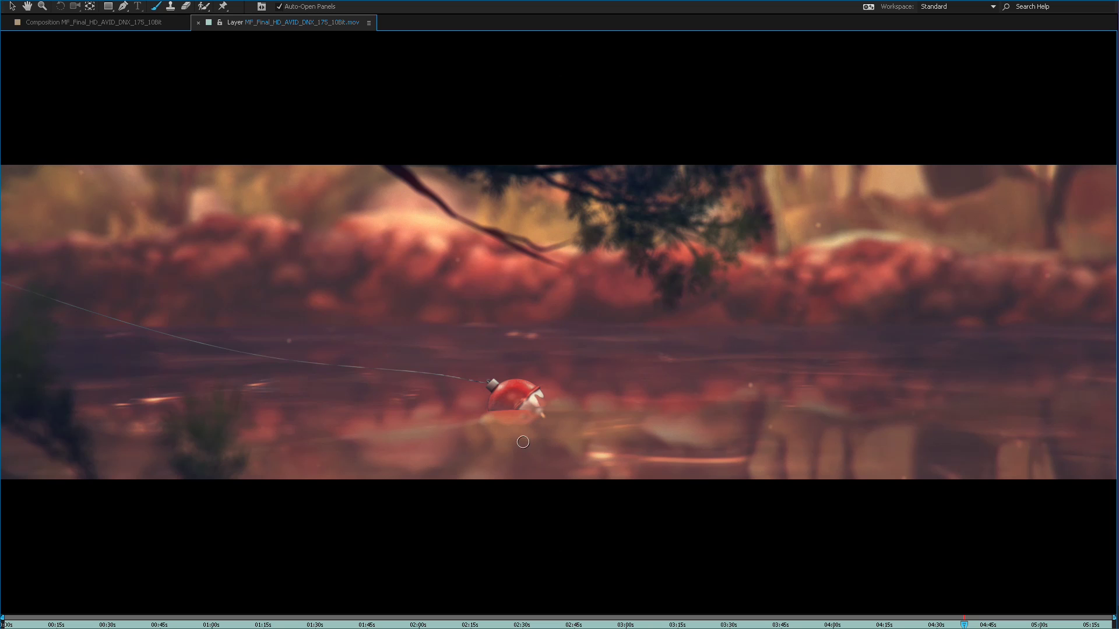
left_click_drag(511, 458, 504, 419)
left_click_drag(964, 625, 967, 627)
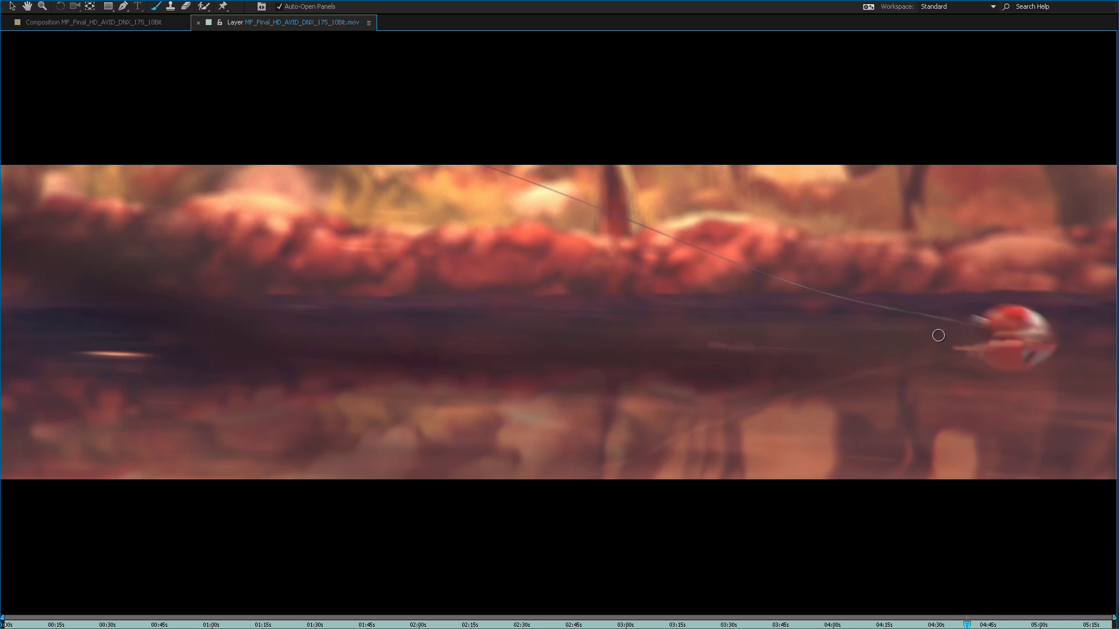
left_click_drag(935, 361, 650, 478)
left_click_drag(931, 318, 574, 219)
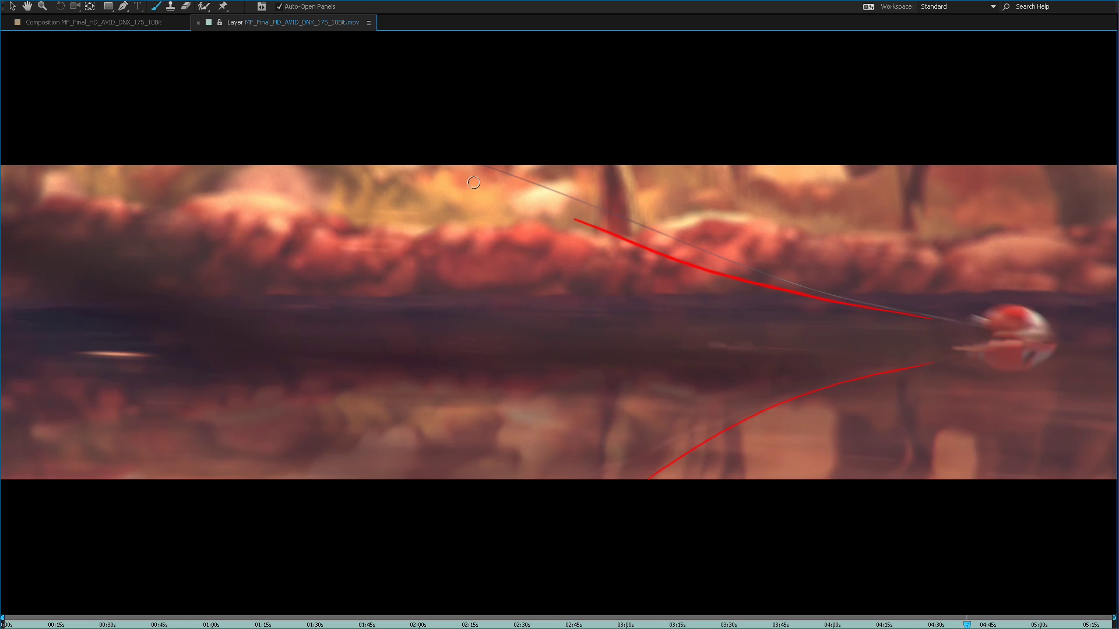
key("space")
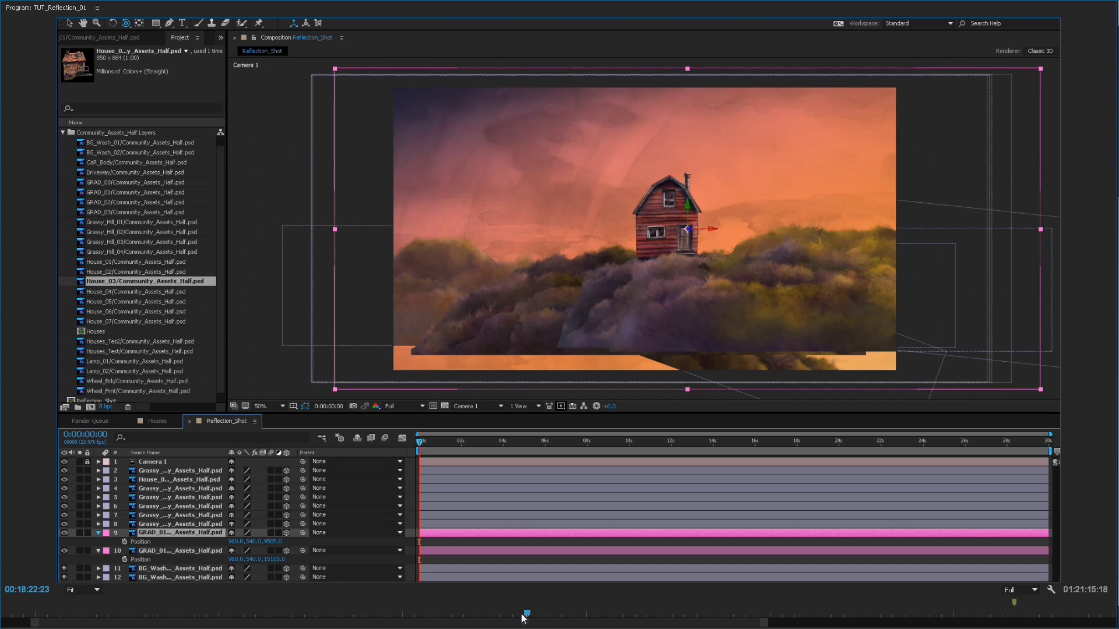
Skip ahead through the tutorial to the black solid with its curved Mask 1.
left_click_drag(522, 615, 564, 614)
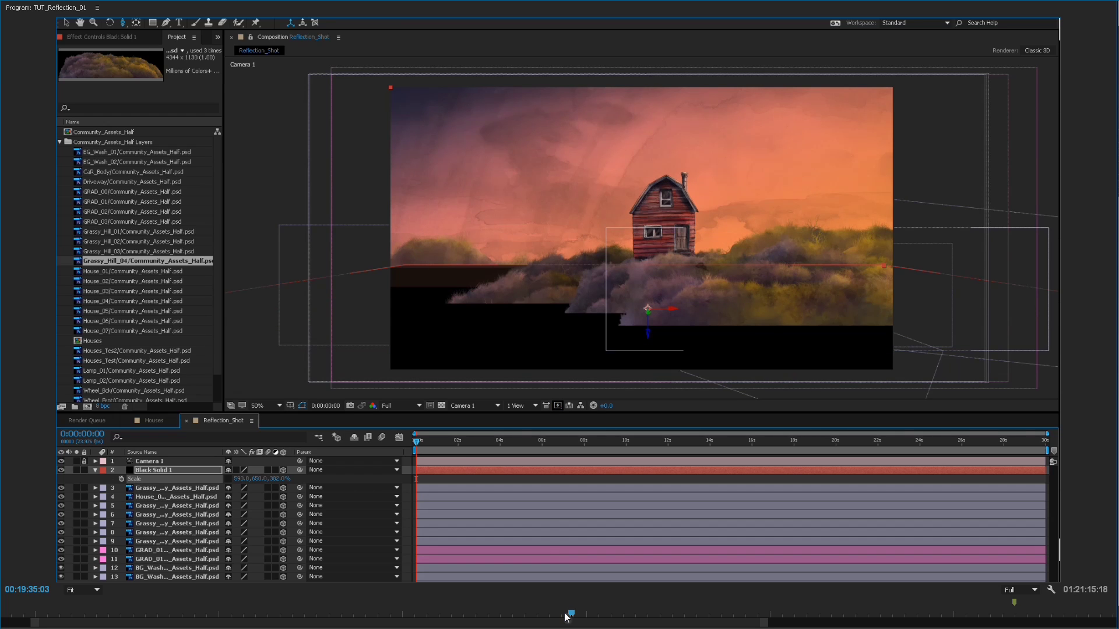
left_click_drag(565, 617, 729, 619)
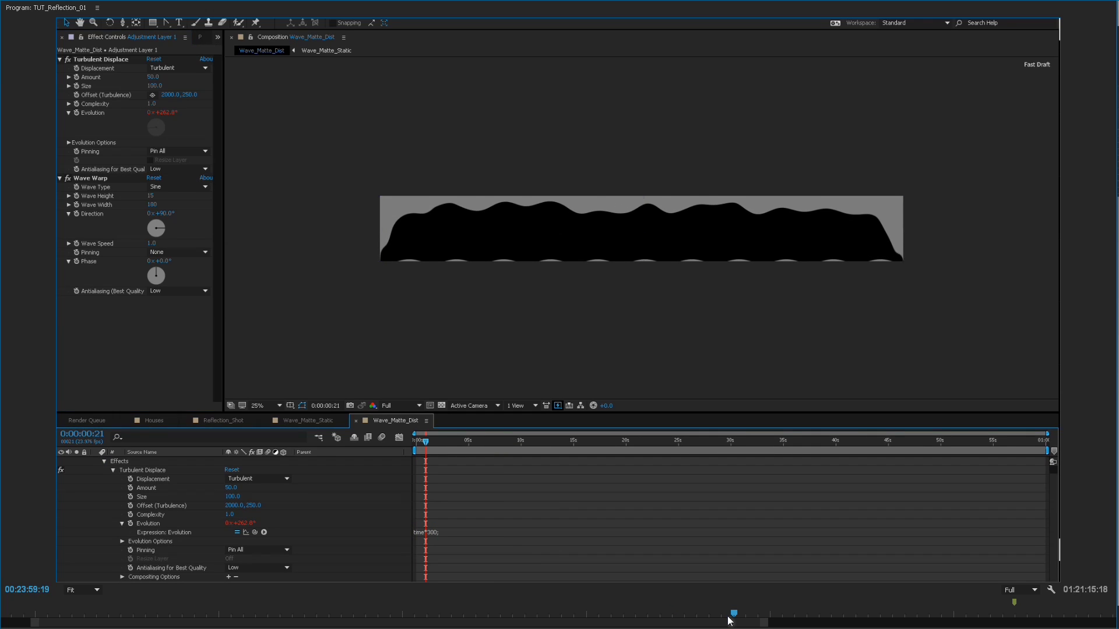
Skip ahead to the Wave_Matte_Dist matte distorted with Turbulent Displace and Wave Warp.
left_click_drag(728, 621, 964, 617)
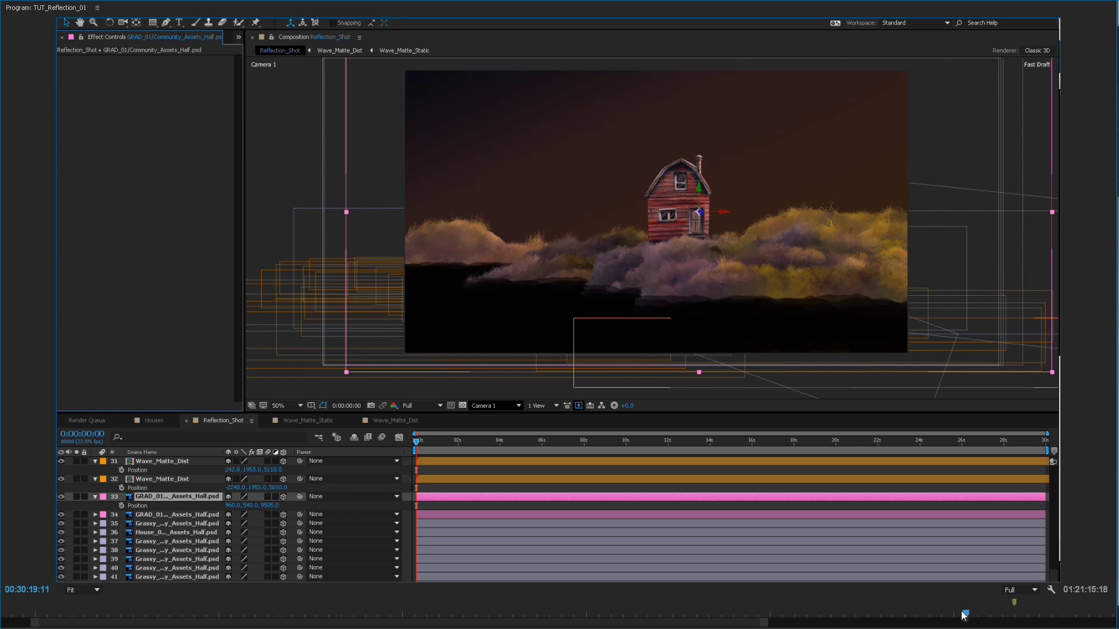
Jump ahead to Reflection_Shot showing the orange sky, Water_Group_COMP and GRAD layers.
left_click_drag(962, 616, 1024, 618)
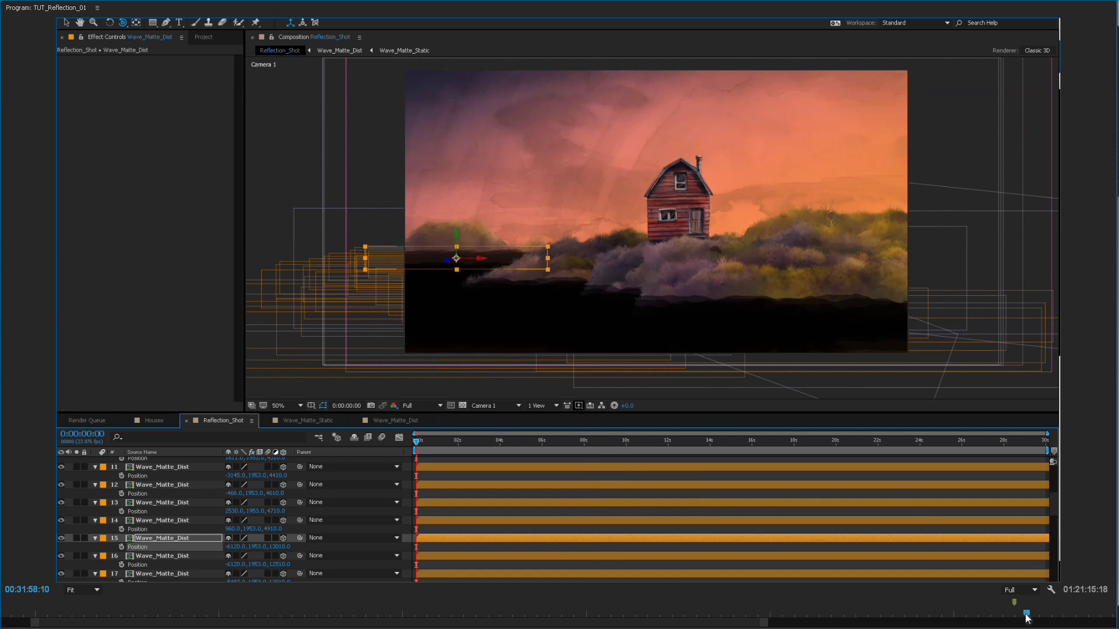
left_click(1047, 615)
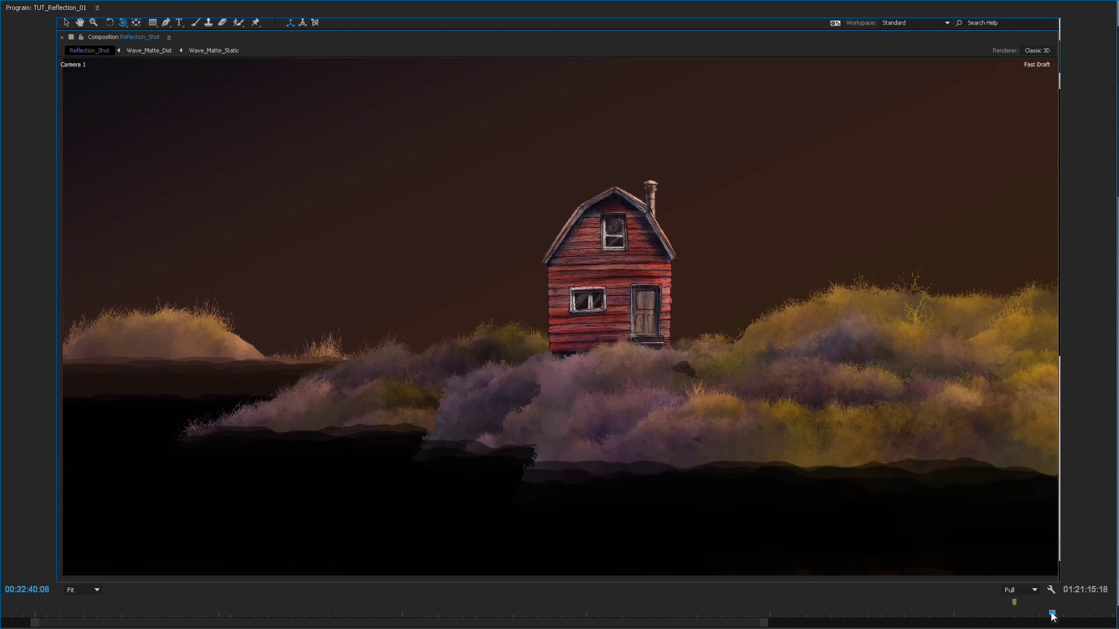
left_click(1066, 615)
left_click(1085, 613)
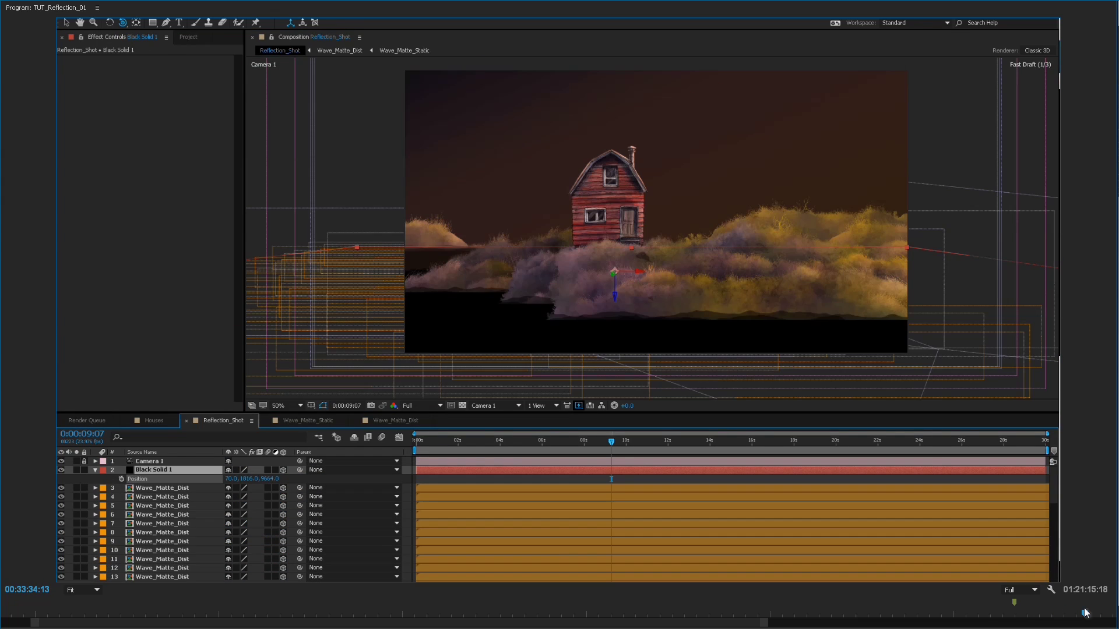
left_click(1087, 613)
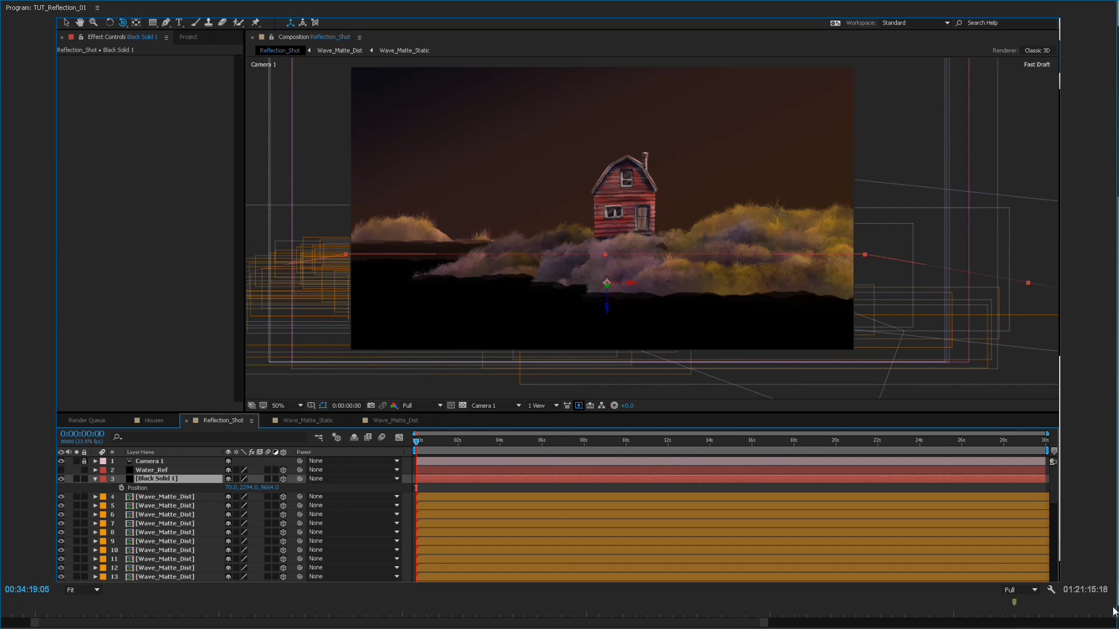
left_click(491, 613)
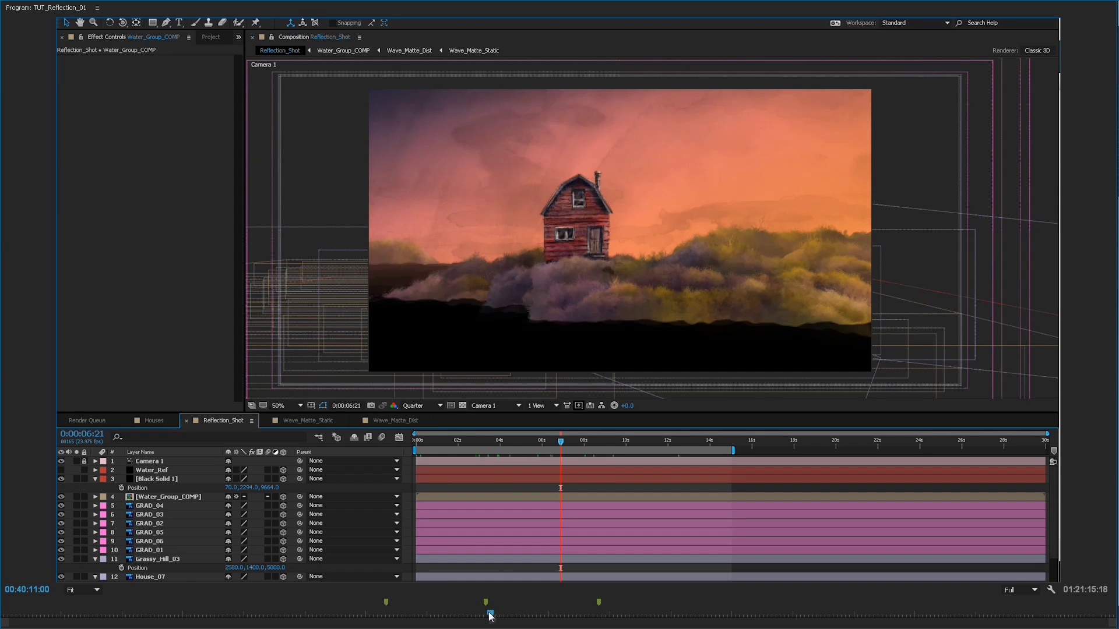
Move ahead to where the water below the hills turns a flat salmon pink.
left_click_drag(489, 614, 500, 613)
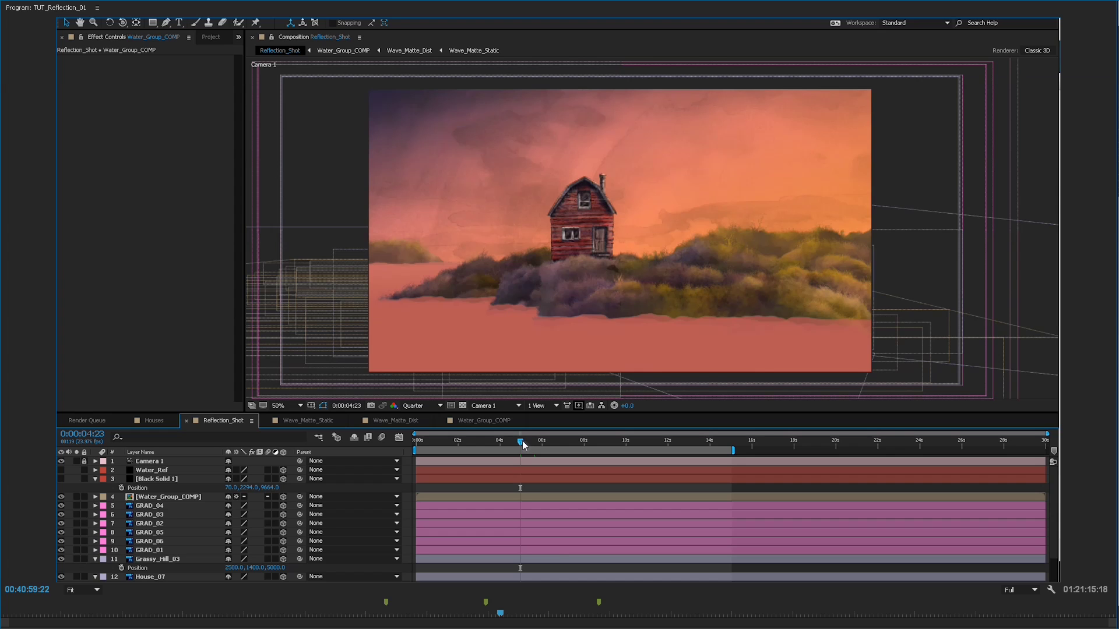
Advance to the new Comp 1 settings: 1920×1080, 23.976 fps, 30 seconds.
left_click_drag(529, 615, 525, 617)
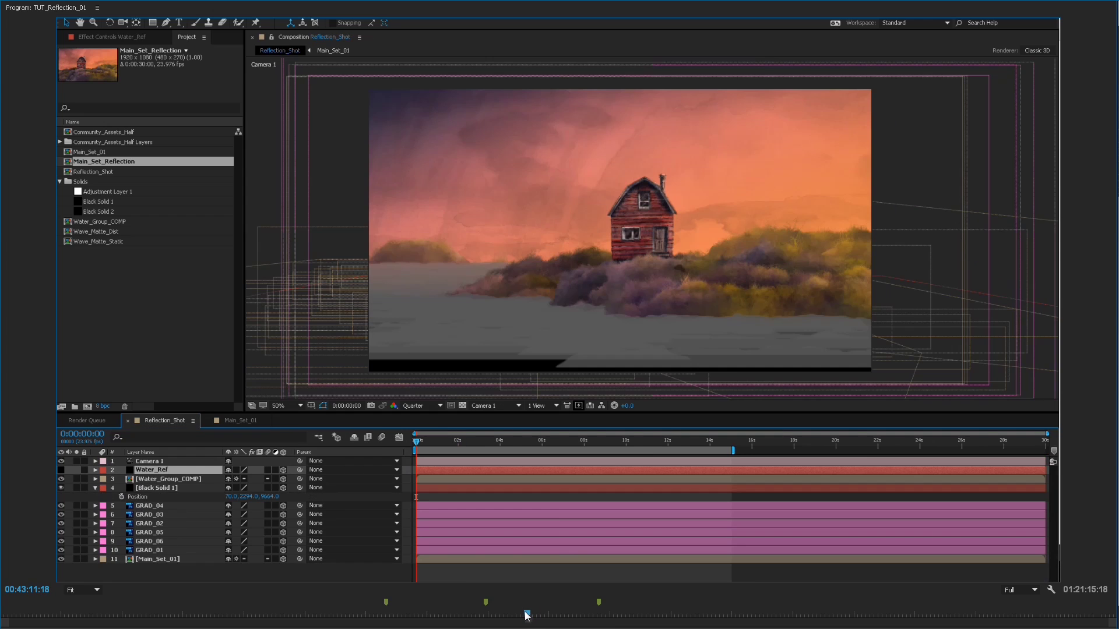
left_click_drag(526, 617, 553, 615)
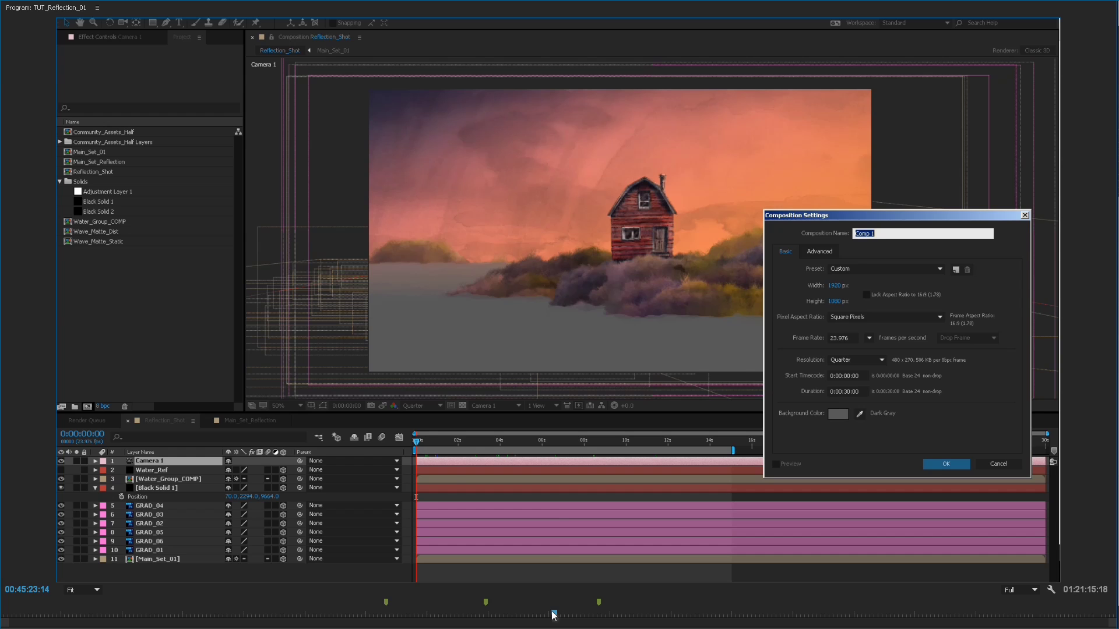
Skip ahead to Final_Comp with Reflection_Shot, a black solid and Main_Set_Reflection at 50% opacity.
left_click_drag(553, 615, 669, 613)
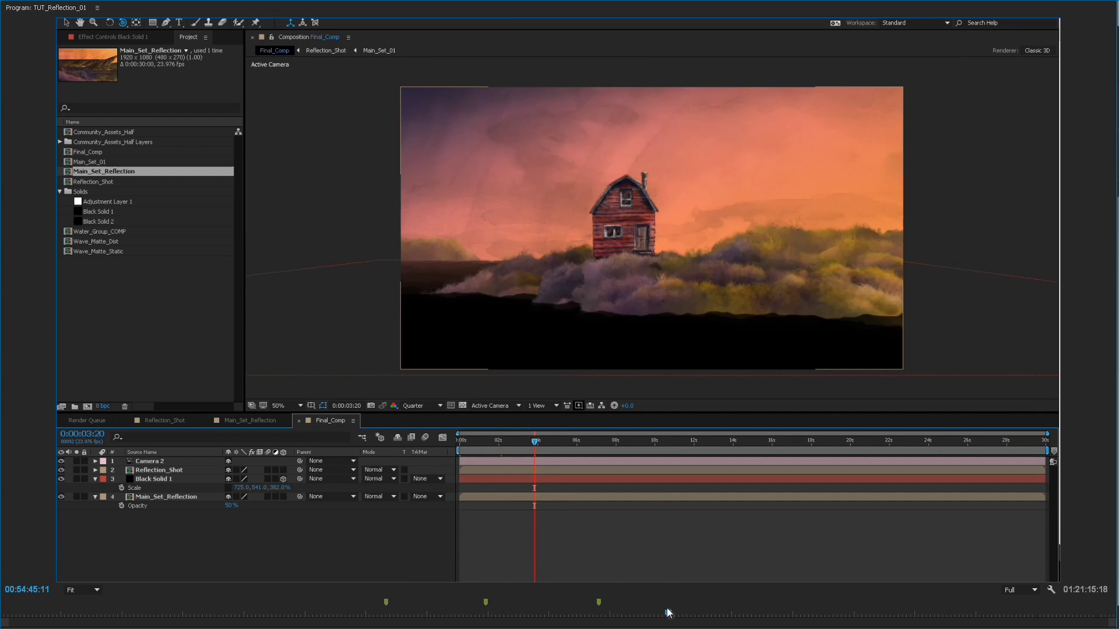
Advance past the Turbulent Noise setup to Water_FX_Layer speckling the black water in Final_Comp.
left_click_drag(669, 613, 681, 612)
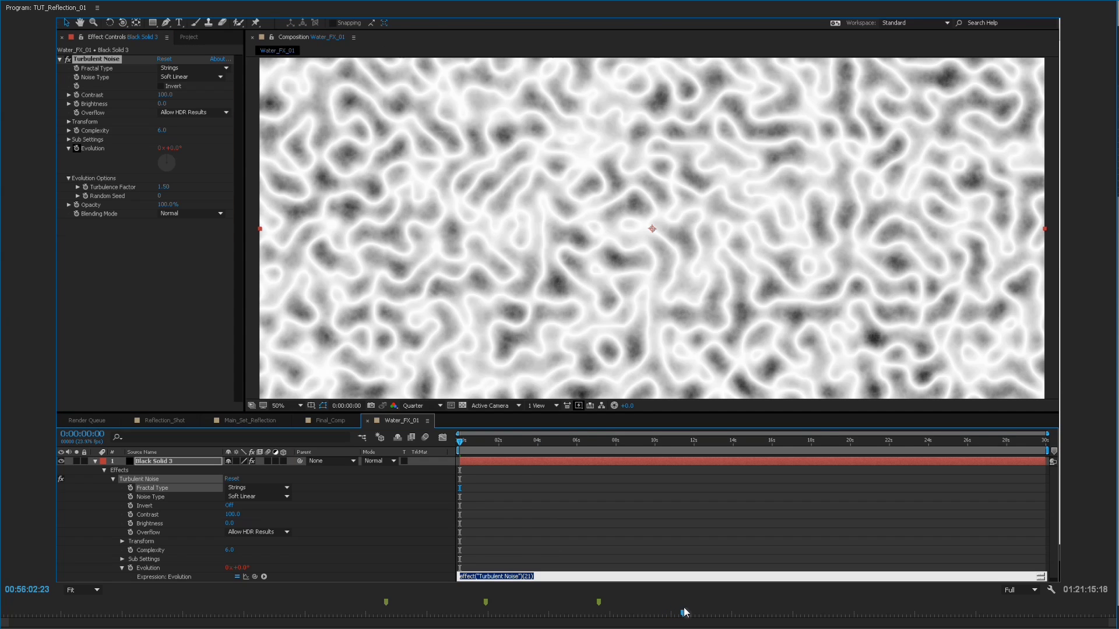
left_click_drag(684, 612, 727, 612)
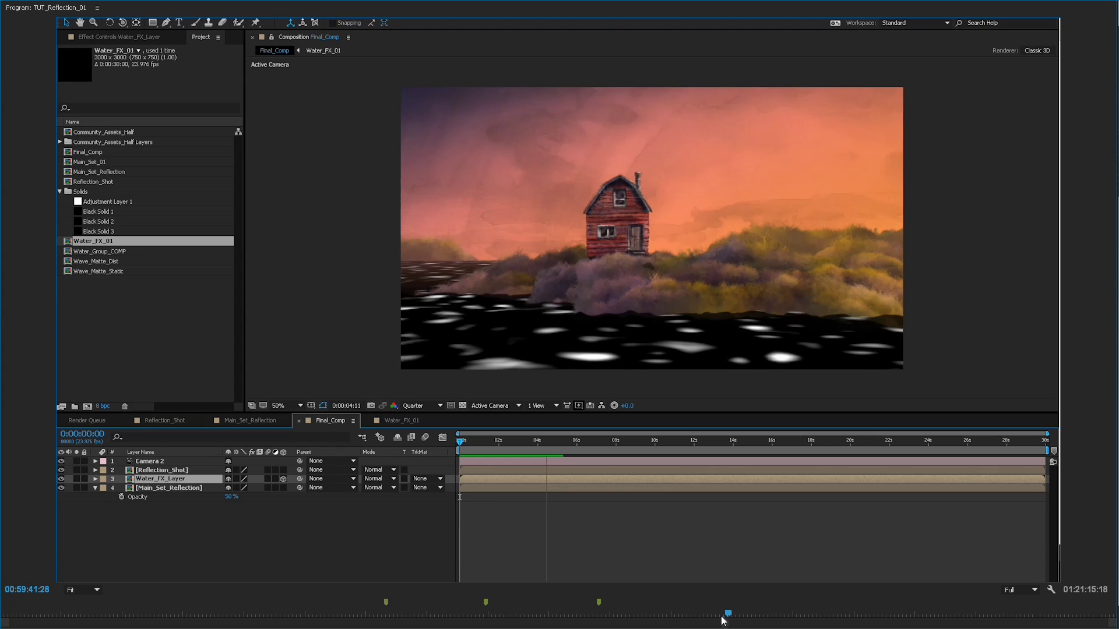
Scrub to the Water_FX_DISP_COMP precomp with Camera 2 and the Add-mode speckled Water_FX_Layer 3.
left_click_drag(728, 613, 803, 618)
left_click(802, 616)
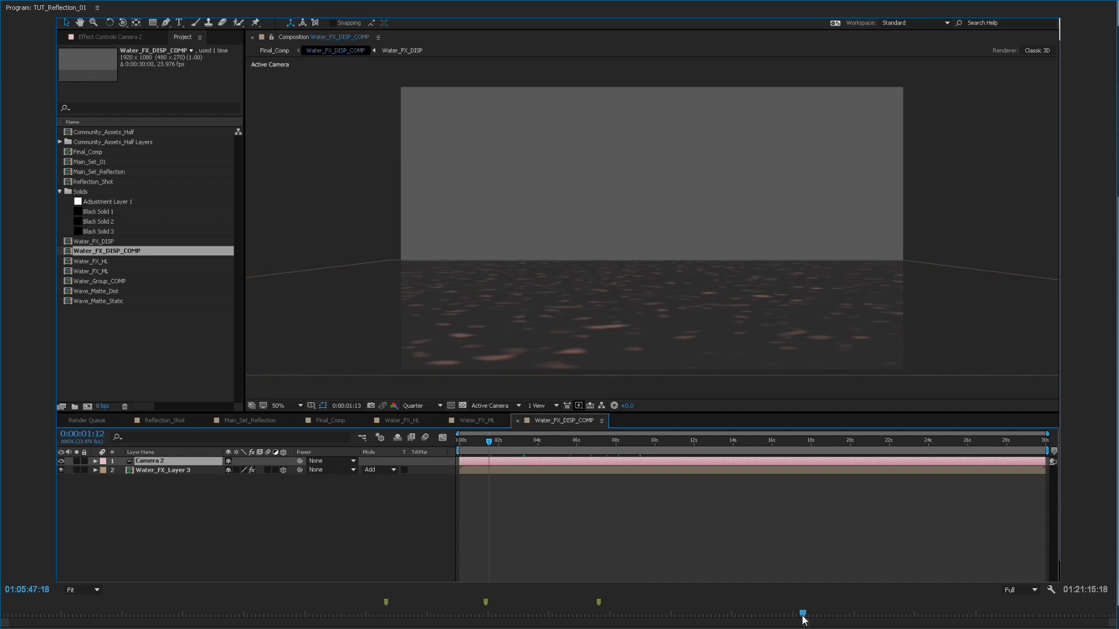
Skip ahead to Final_Comp's Displacement Map and Turbulent Displace ripple (Amount 25, Size 25).
left_click_drag(802, 619, 858, 614)
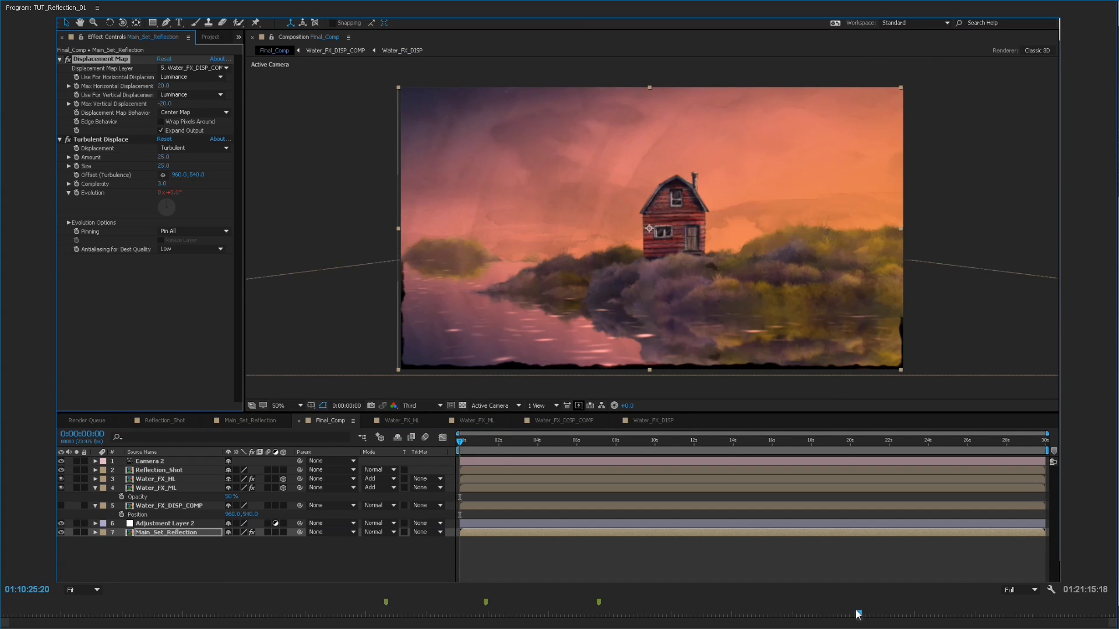